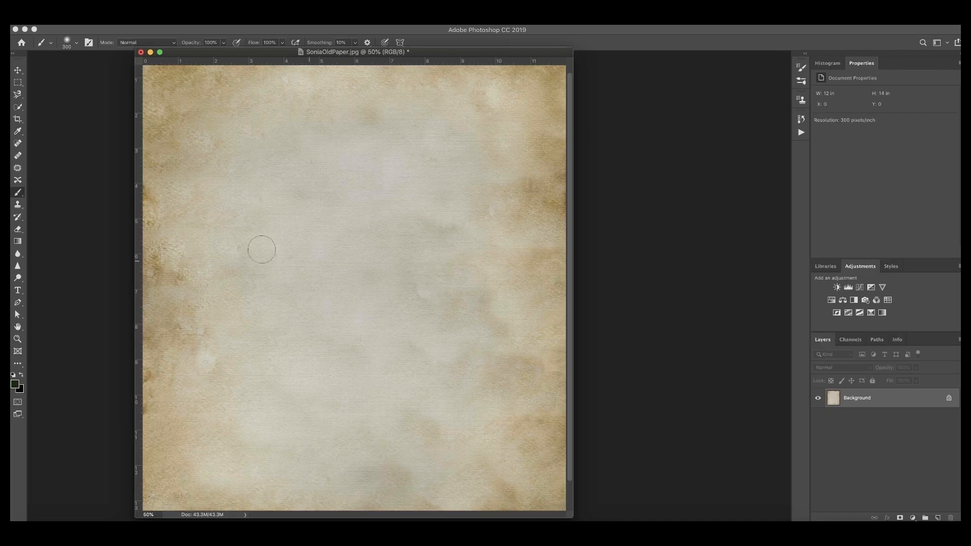
left_click(77, 44)
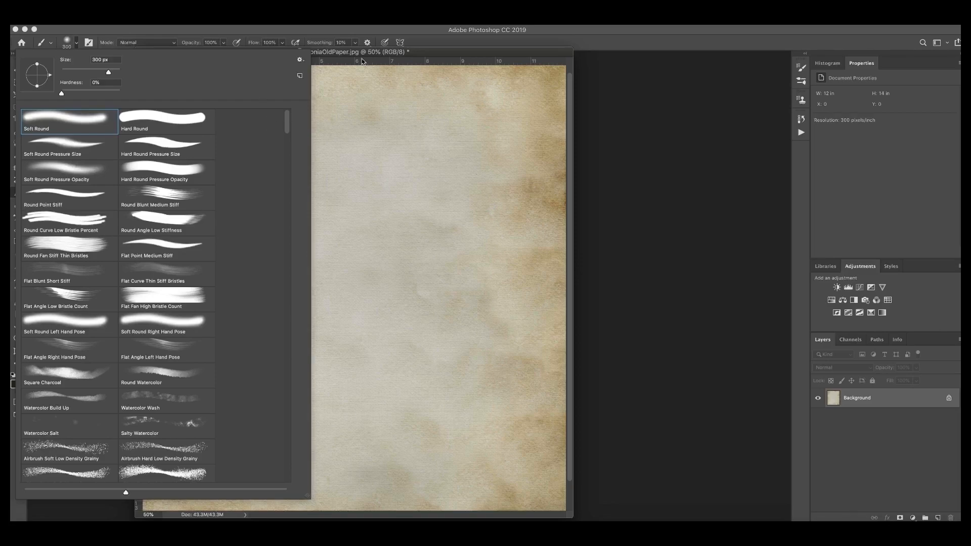
left_click(420, 53)
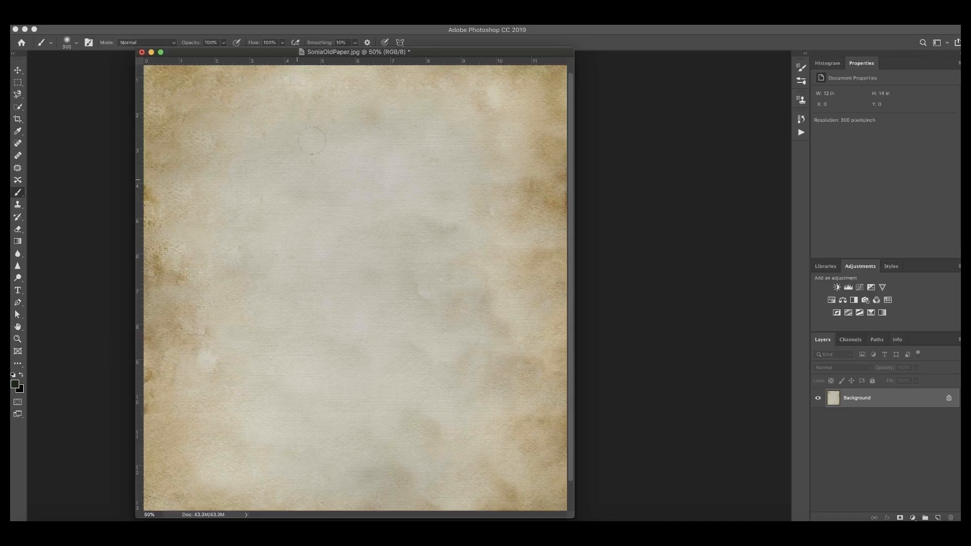
Move the document window higher in the workspace and enlarge it slightly around the paper image.
left_click_drag(286, 54, 289, 50)
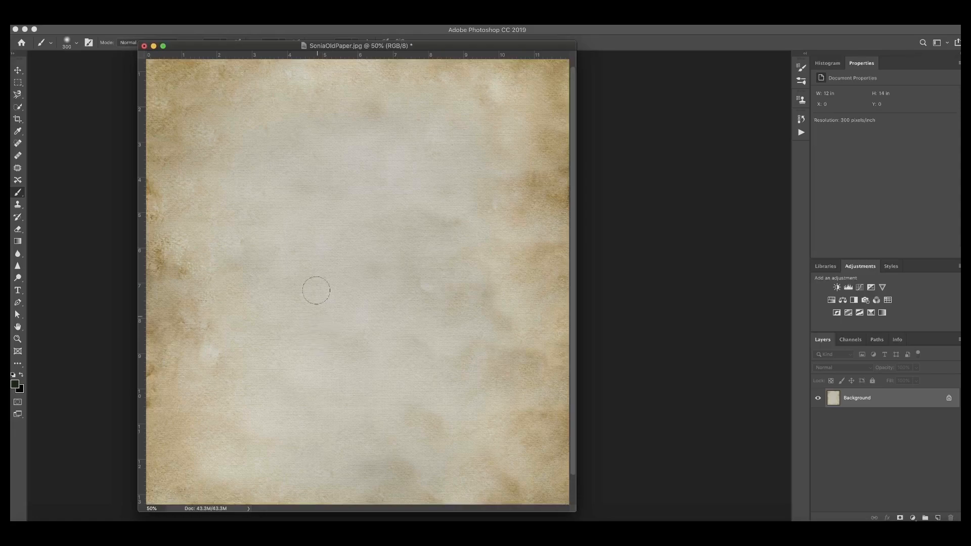
left_click_drag(288, 49, 290, 45)
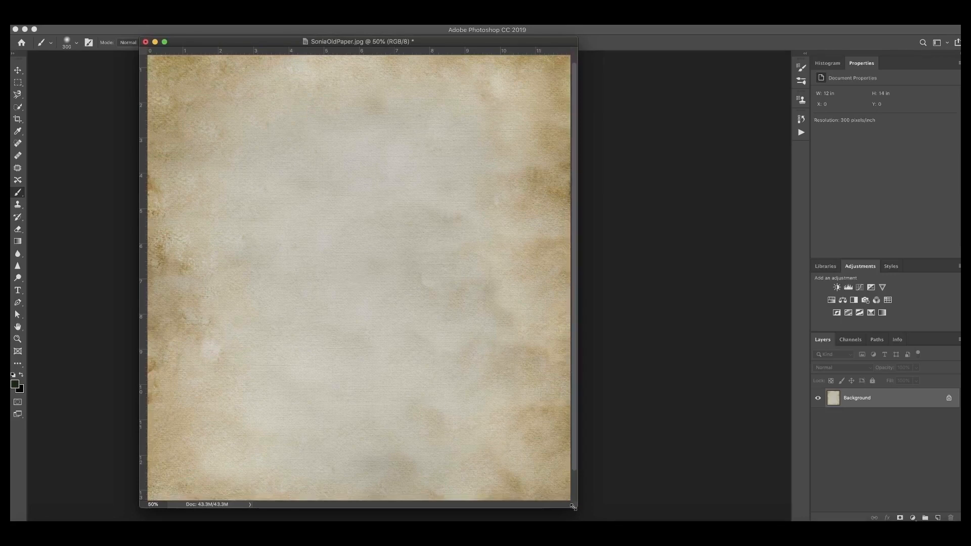
left_click_drag(578, 508, 585, 518)
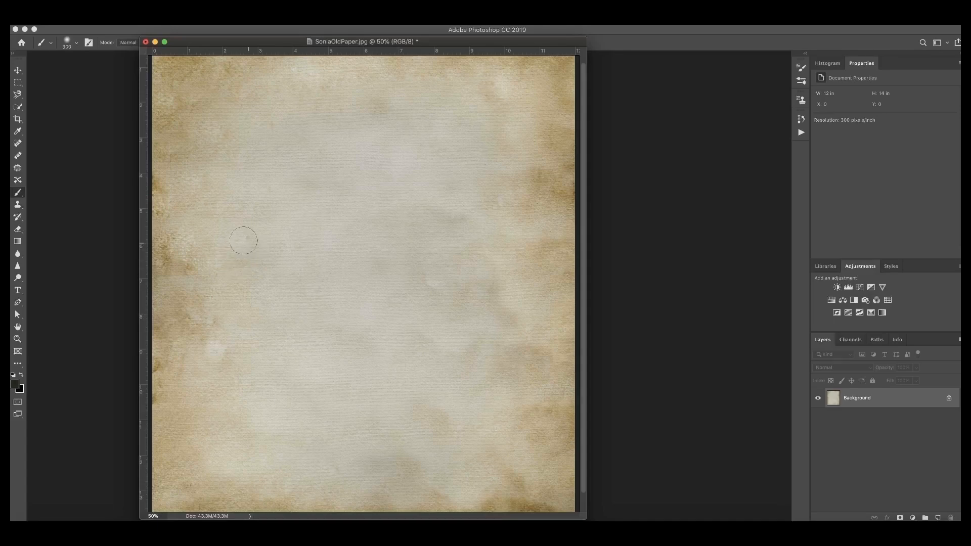
Choose the SoniaShowalter-RepottedTree brush from the Sonia Showalter Winter Pines set and enlarge it to 2000 px.
left_click(78, 46)
left_click_drag(287, 120, 276, 472)
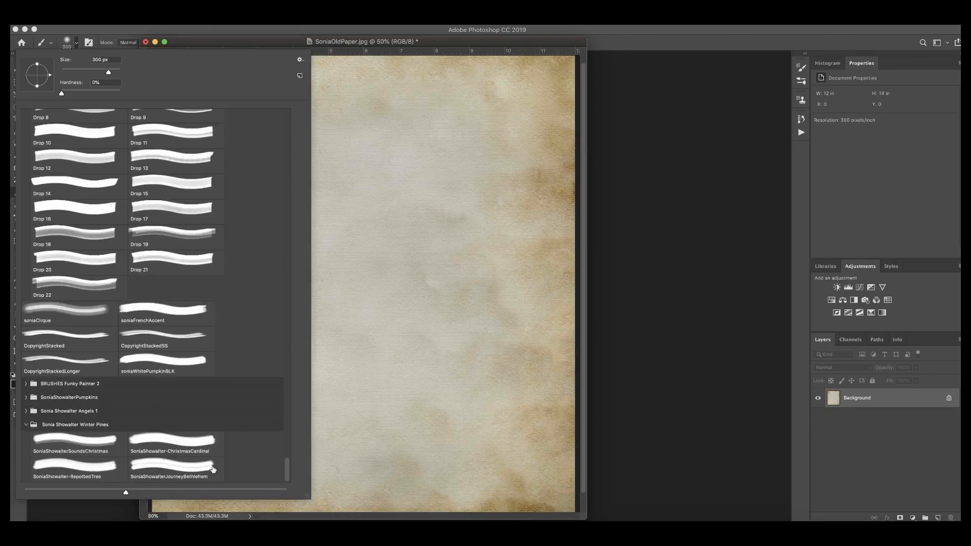
left_click(99, 474)
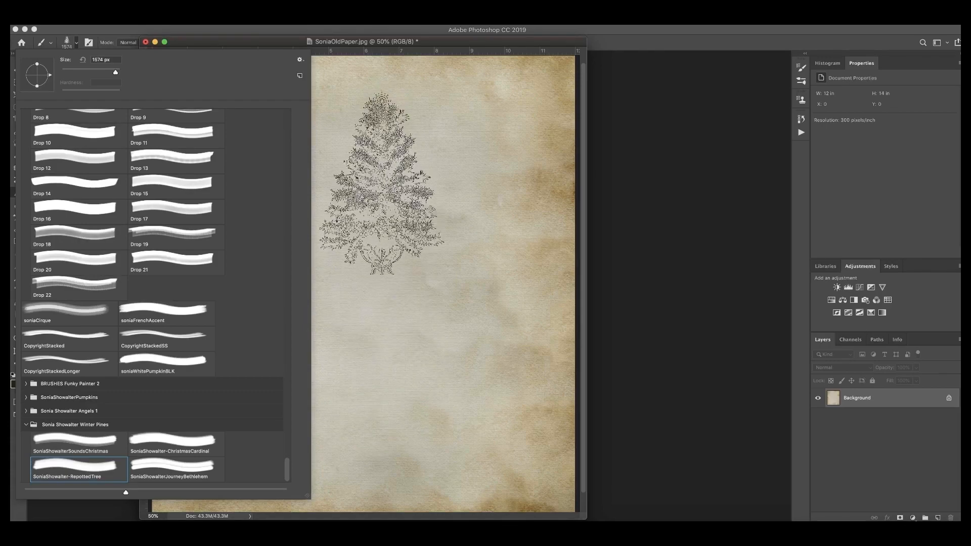
key("Return")
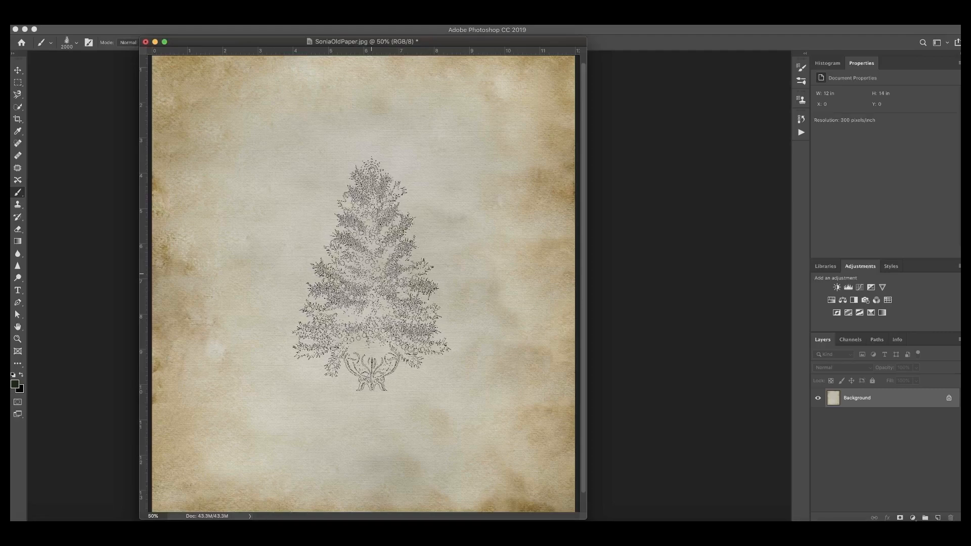
Set the foreground color to the muted dark green #39422a and return to the Brush tool.
left_click(17, 386)
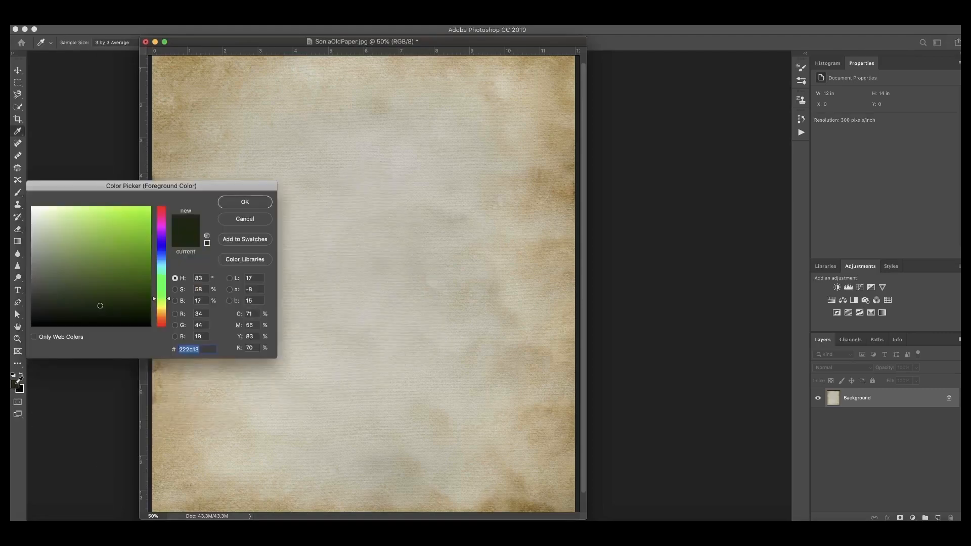
left_click(104, 296)
left_click(99, 296)
left_click(81, 293)
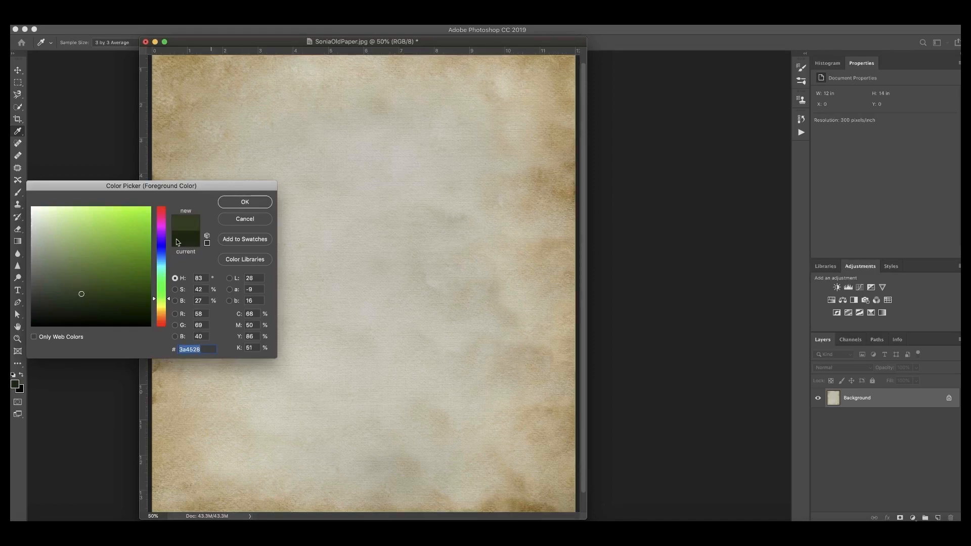
left_click(261, 205)
key("b")
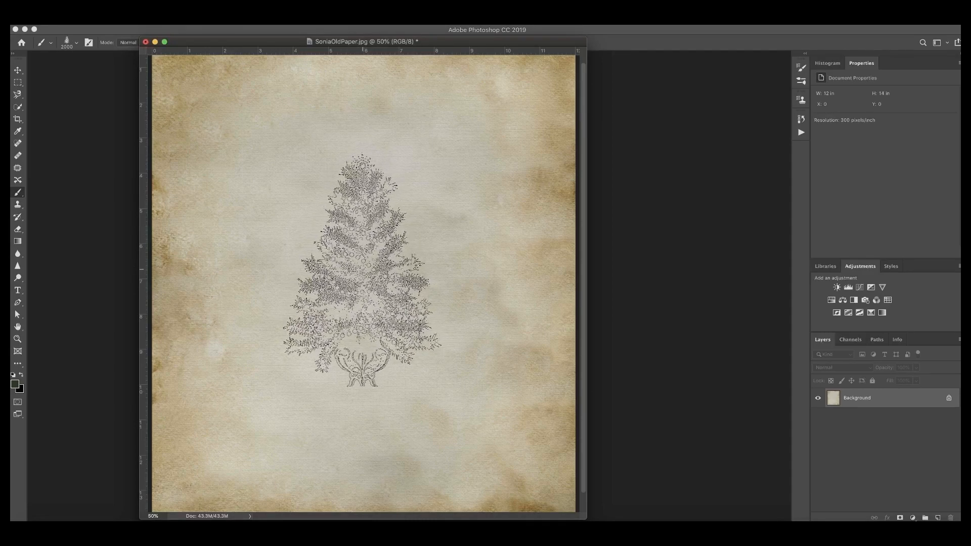
Stamp the tree once in the center of the paper on the Background layer and inspect its detail up close.
left_click(362, 268)
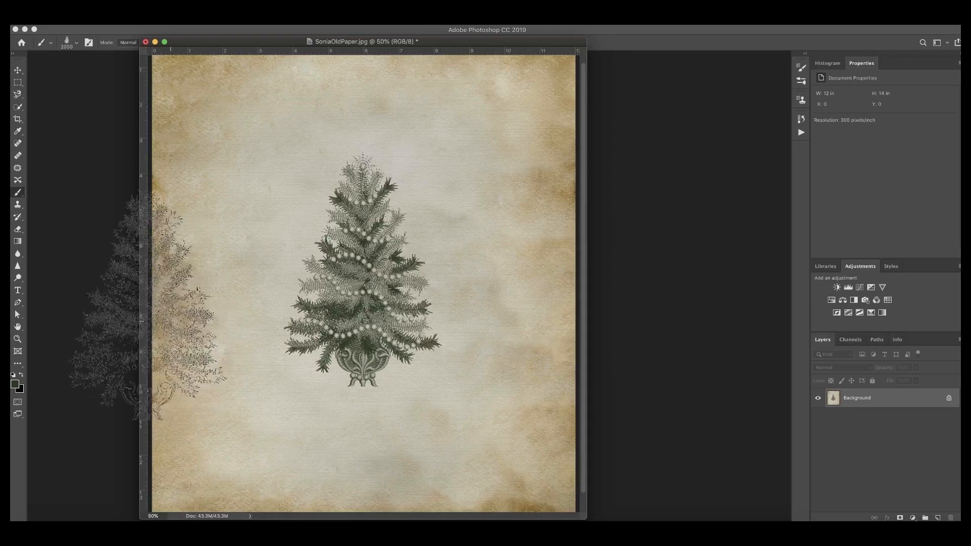
left_click(18, 339)
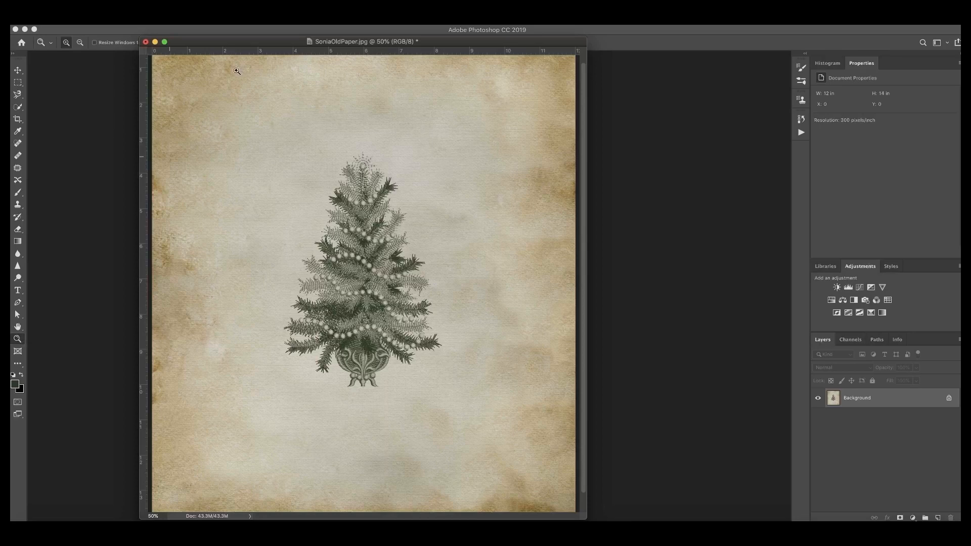
left_click_drag(267, 38, 263, 48)
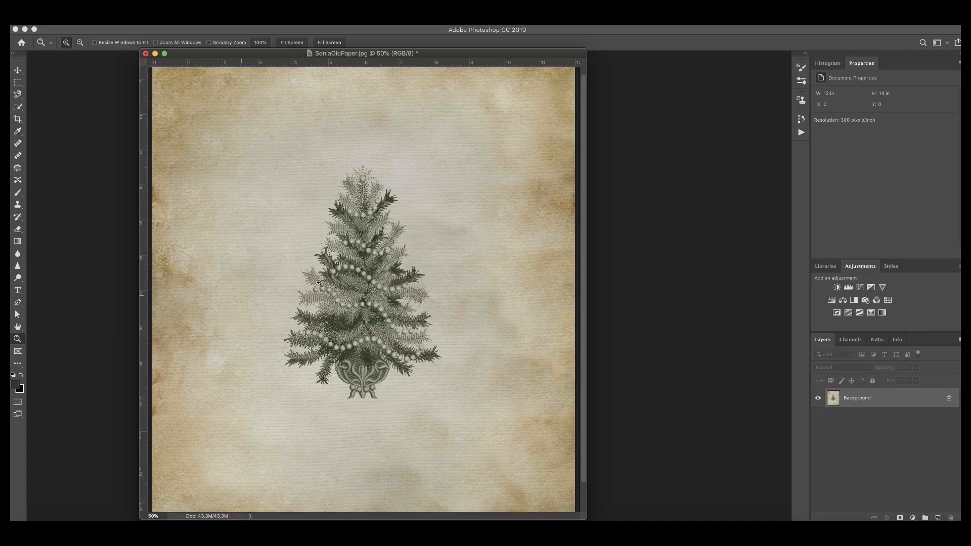
left_click(373, 286)
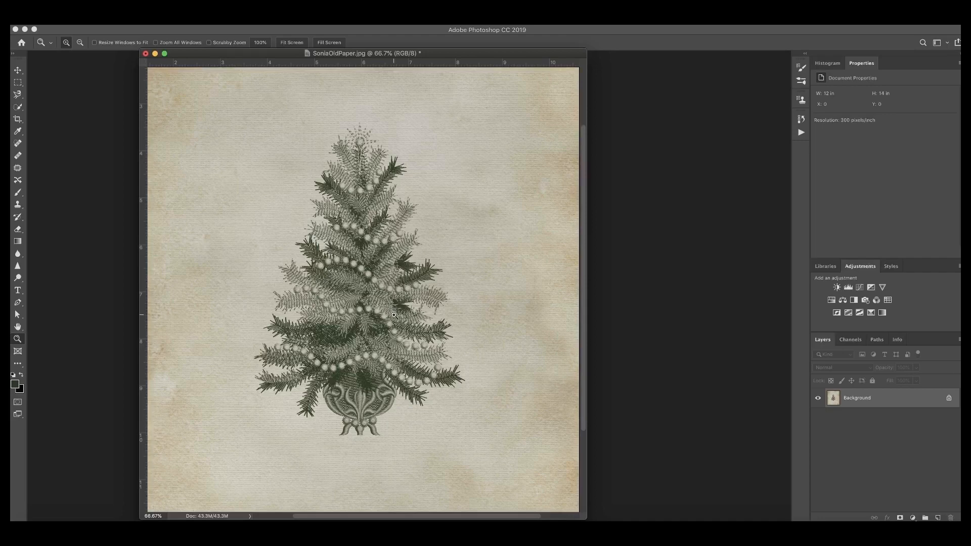
left_click(19, 193)
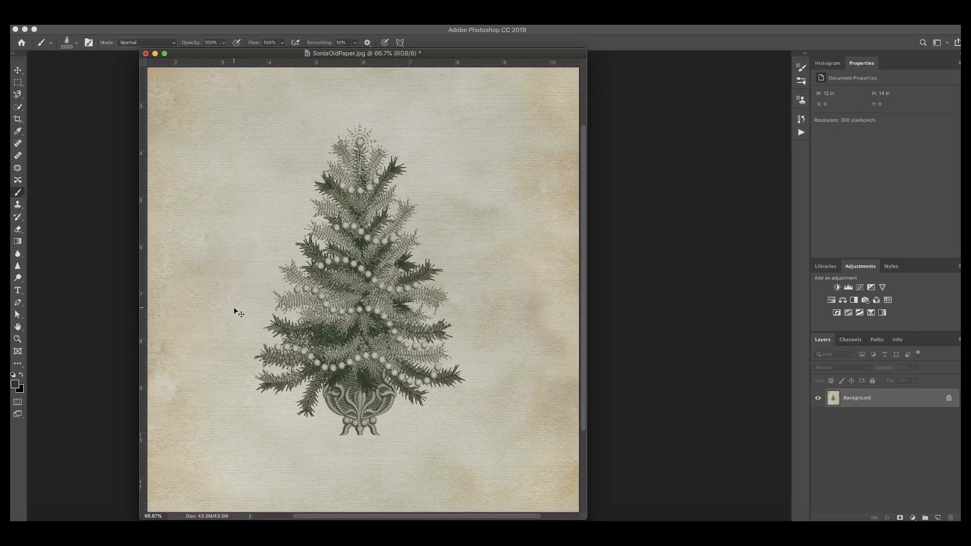
key("super+minus")
key("super+minus")
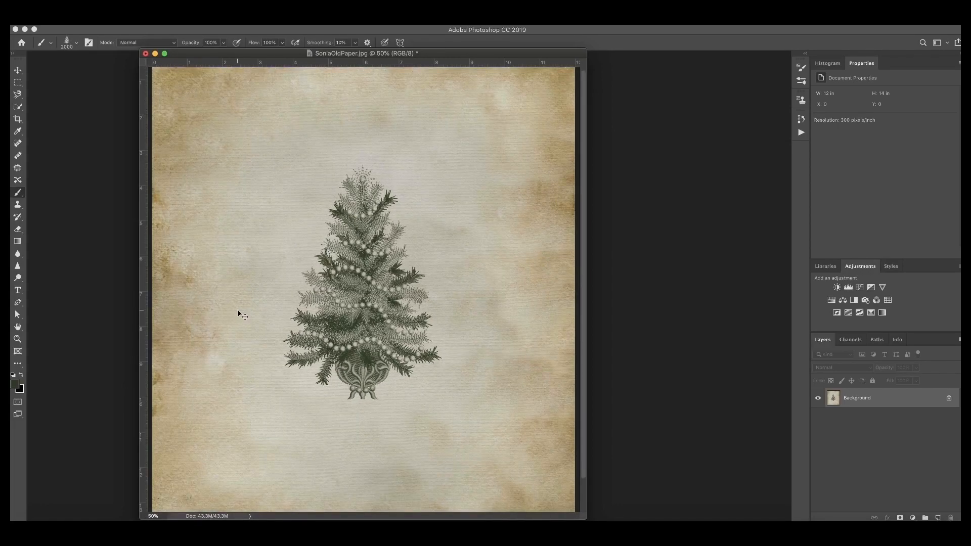
key("super+plus")
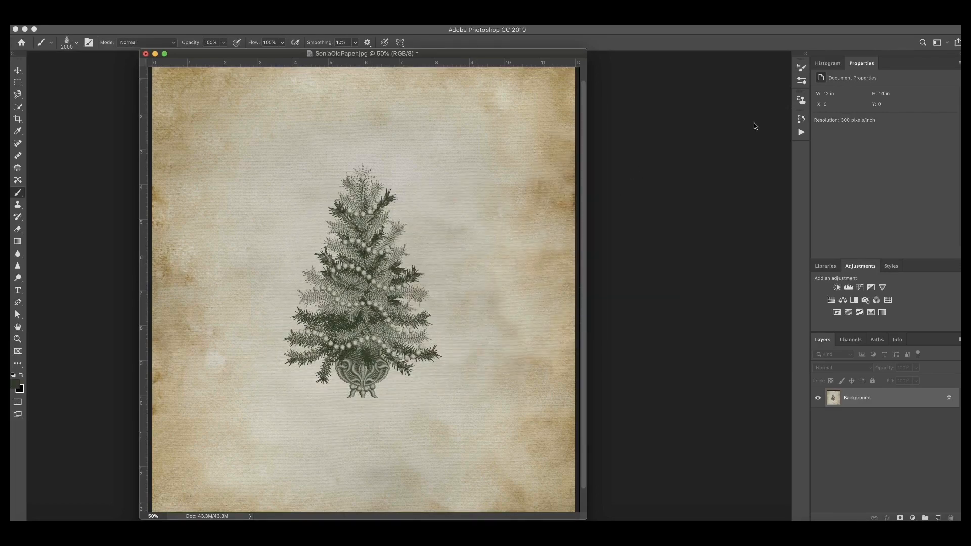
Revert the document to its opened state in the history, removing the tree stamp from the Background layer.
left_click(803, 120)
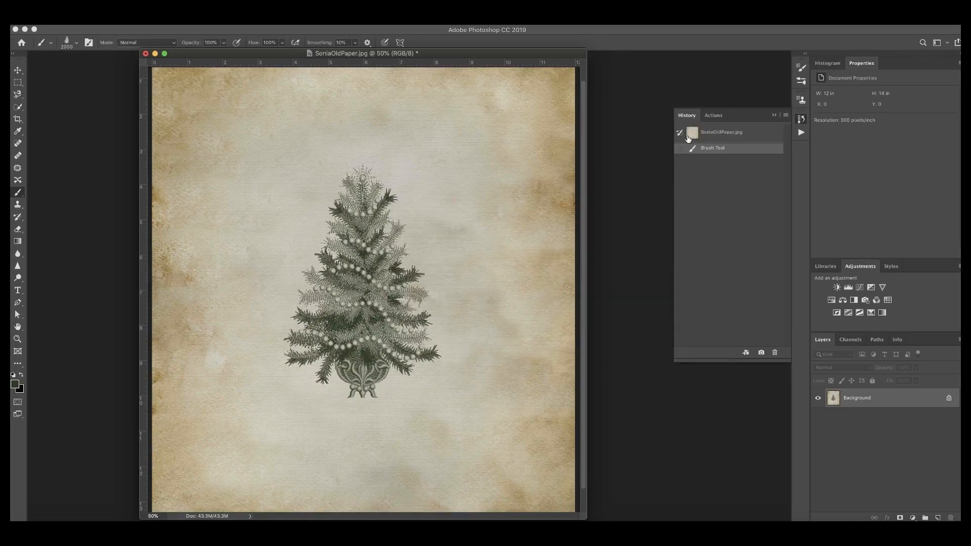
left_click(703, 139)
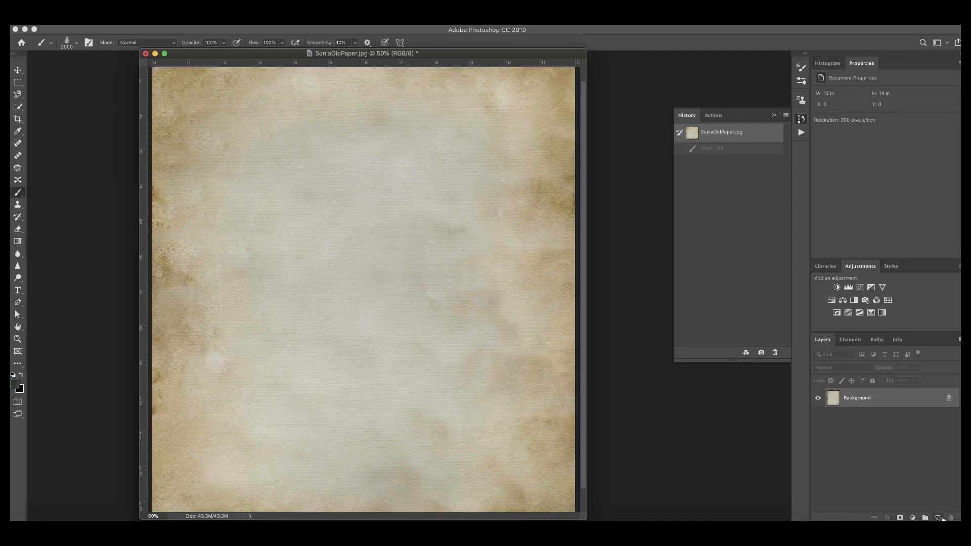
Add two new empty layers above the Background layer.
left_click(939, 518)
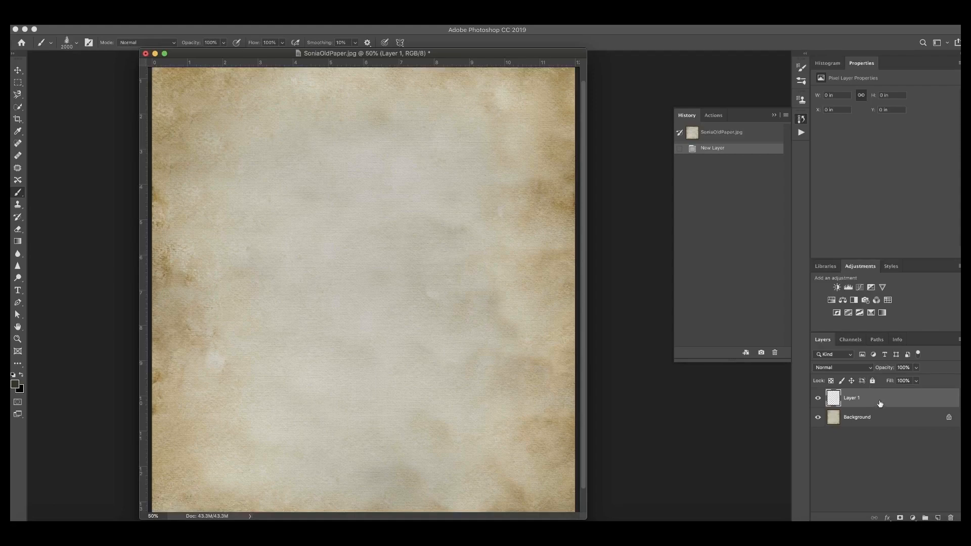
left_click(884, 423)
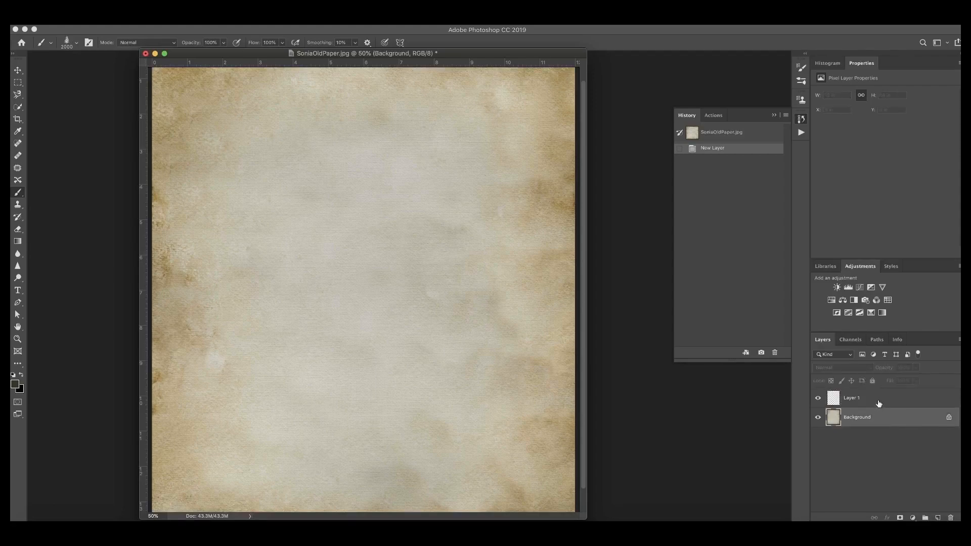
left_click(882, 402)
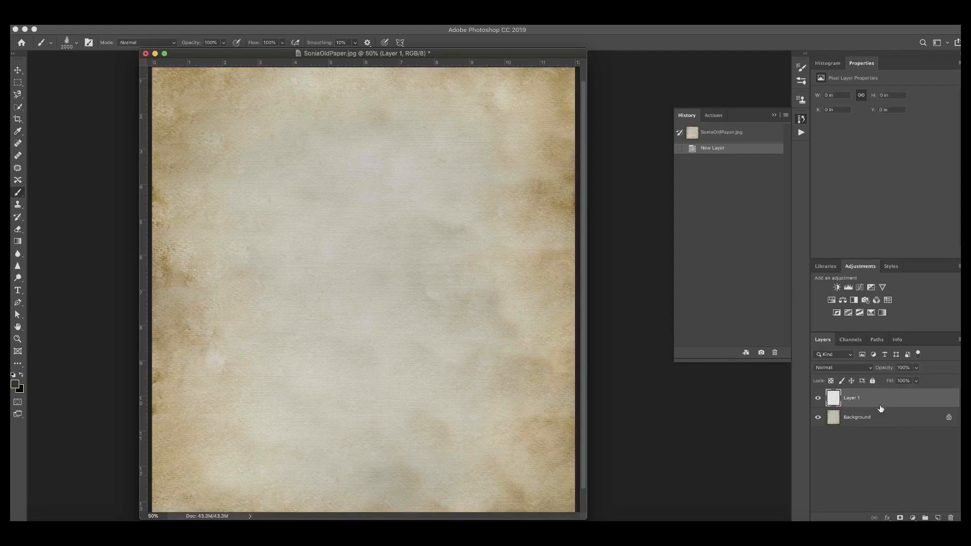
left_click(939, 518)
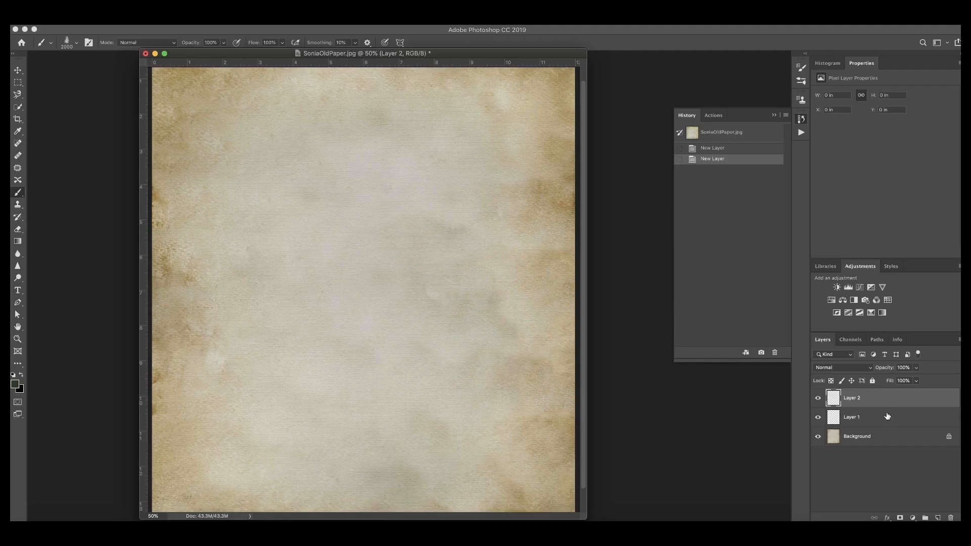
Stamp the green tree on Layer 1 in the upper-left part of the paper.
left_click(888, 416)
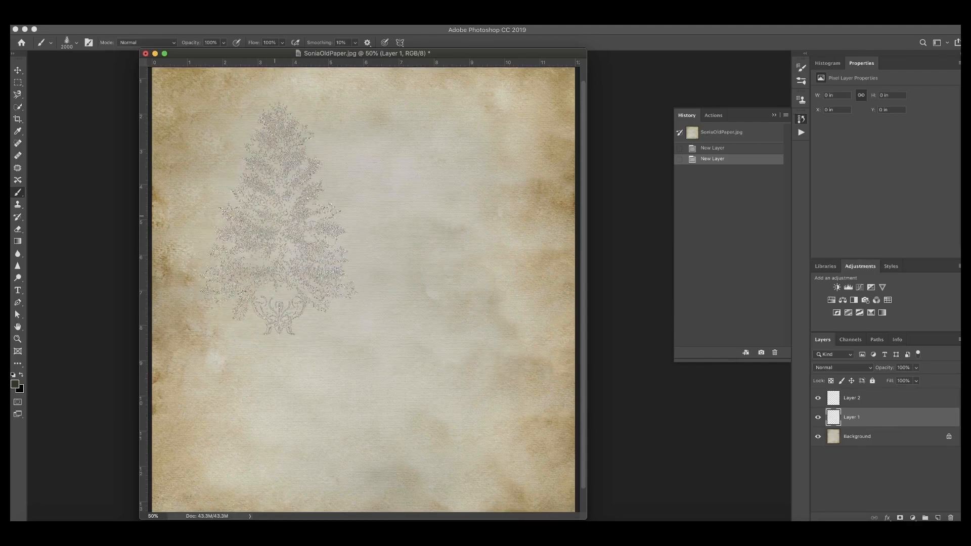
left_click(275, 220)
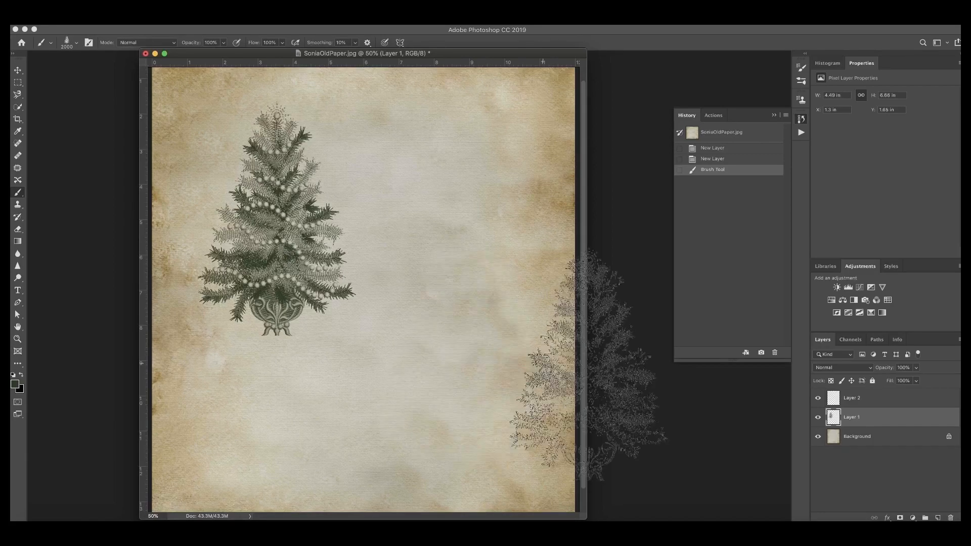
On Layer 2, stamp the tree in dark blue #2a2e42 to the right of the green tree.
left_click(856, 400)
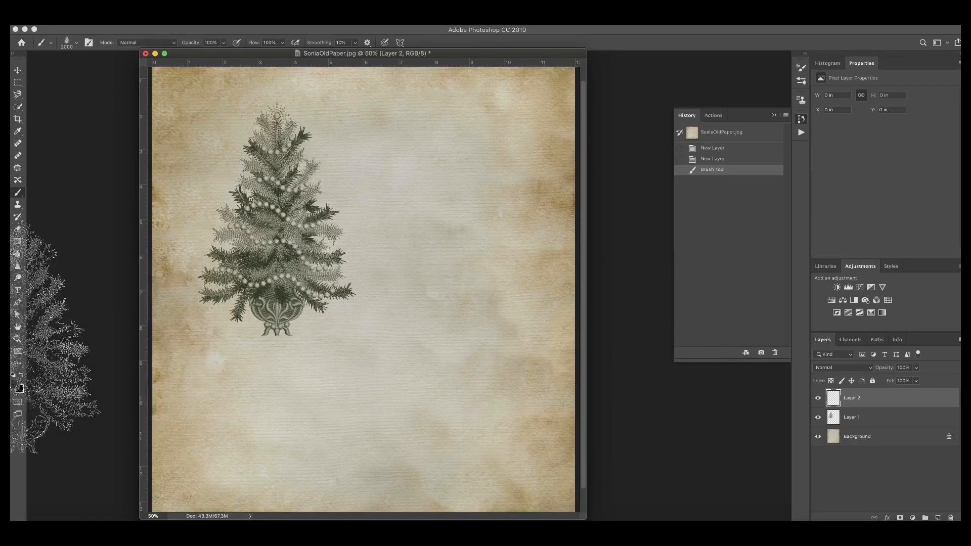
left_click(15, 384)
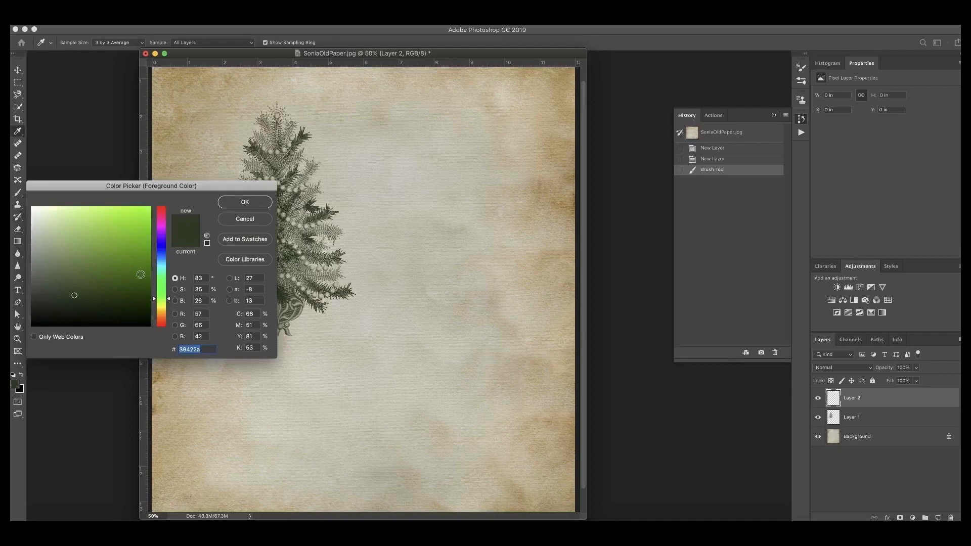
left_click(162, 249)
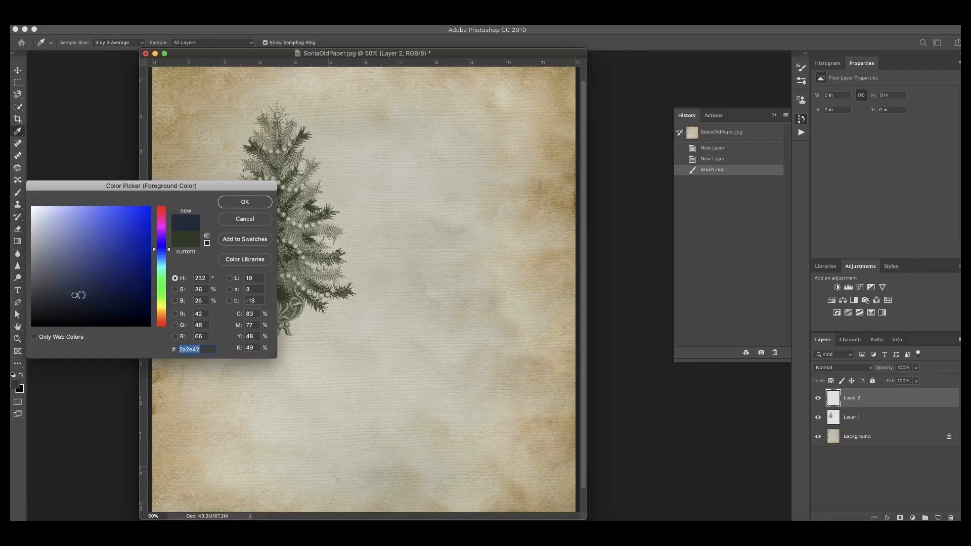
left_click(262, 206)
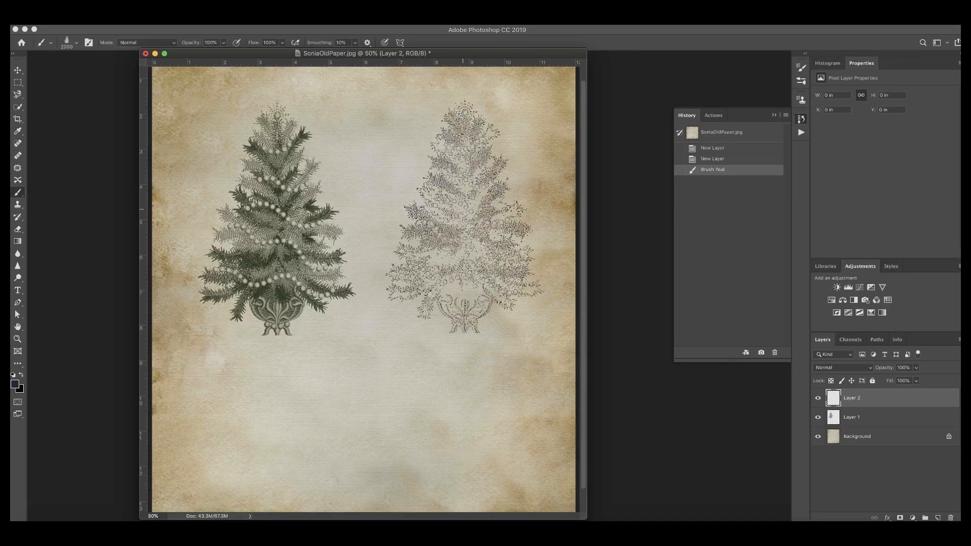
left_click(456, 224)
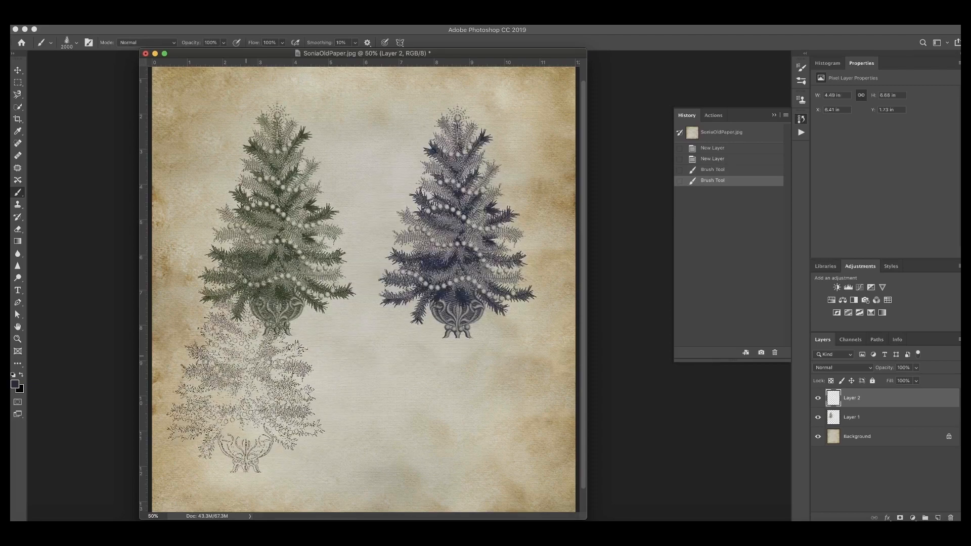
Set the foreground color to a dark brown with a hue of 37°.
left_click(15, 384)
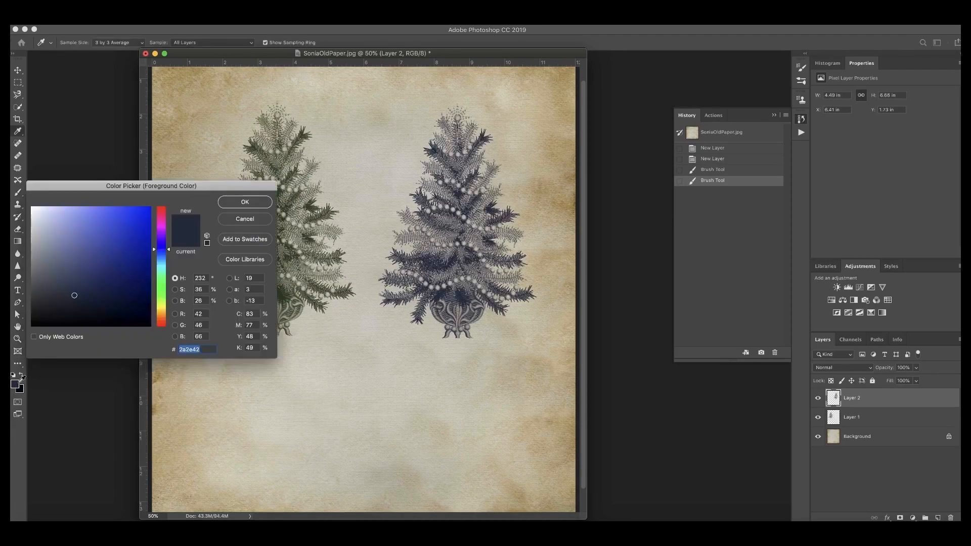
left_click(163, 306)
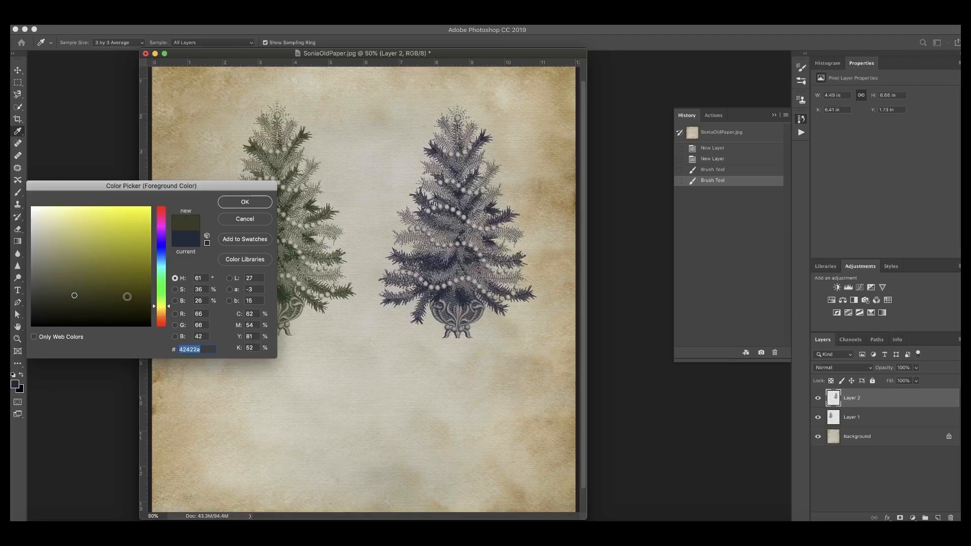
left_click_drag(166, 303, 169, 315)
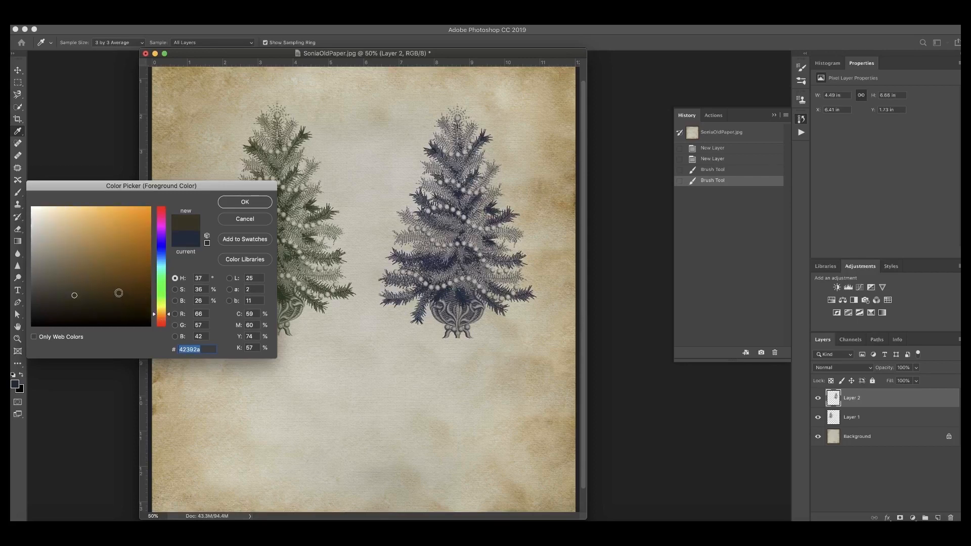
left_click(131, 286)
left_click(245, 202)
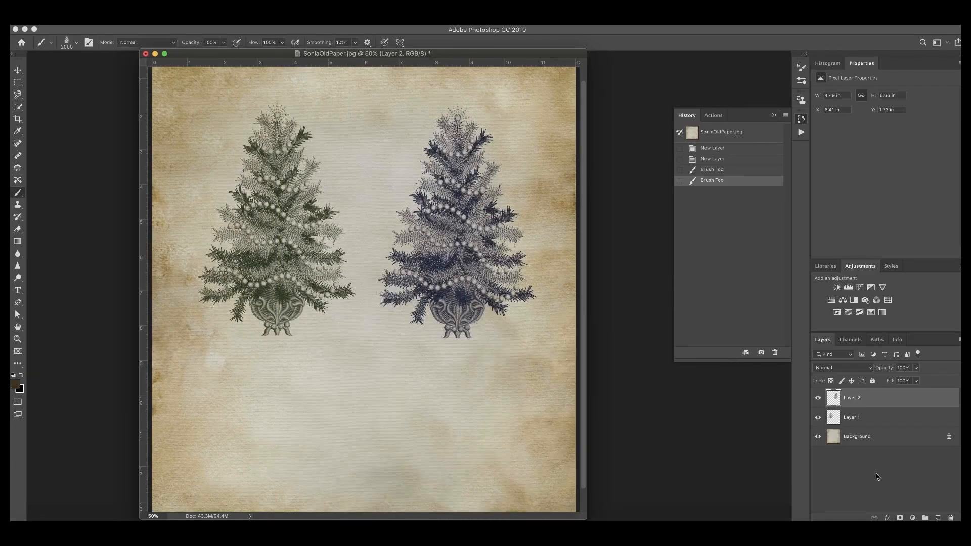
Add a new layer above Layer 2 and stamp the brown tree on it, centered below the green and blue trees.
left_click(938, 518)
mouse_move(349, 394)
left_mouse_down()
mouse_move(360, 397)
mouse_move(372, 314)
mouse_move(363, 372)
left_mouse_up()
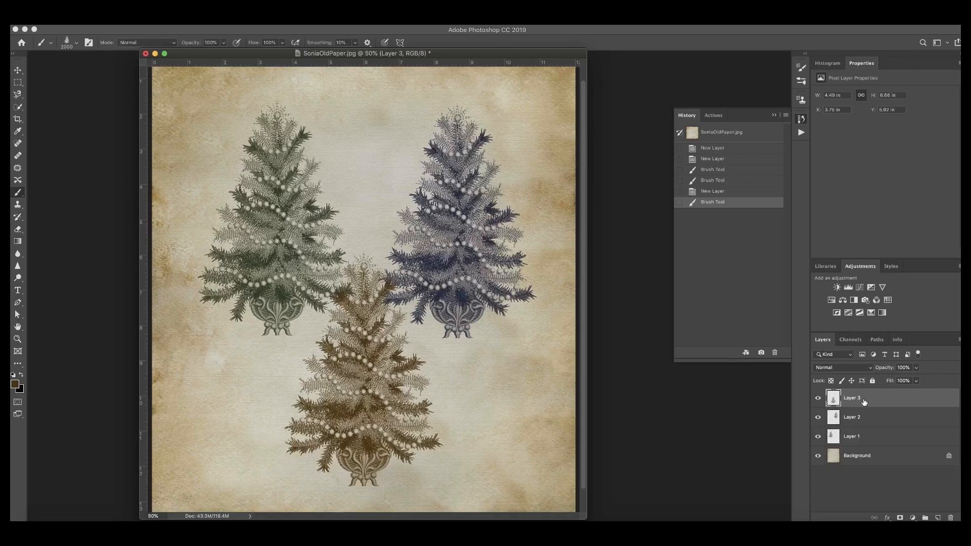
Select Layer 1 and toggle its visibility off and on twice to check which tree it holds.
left_click(871, 438)
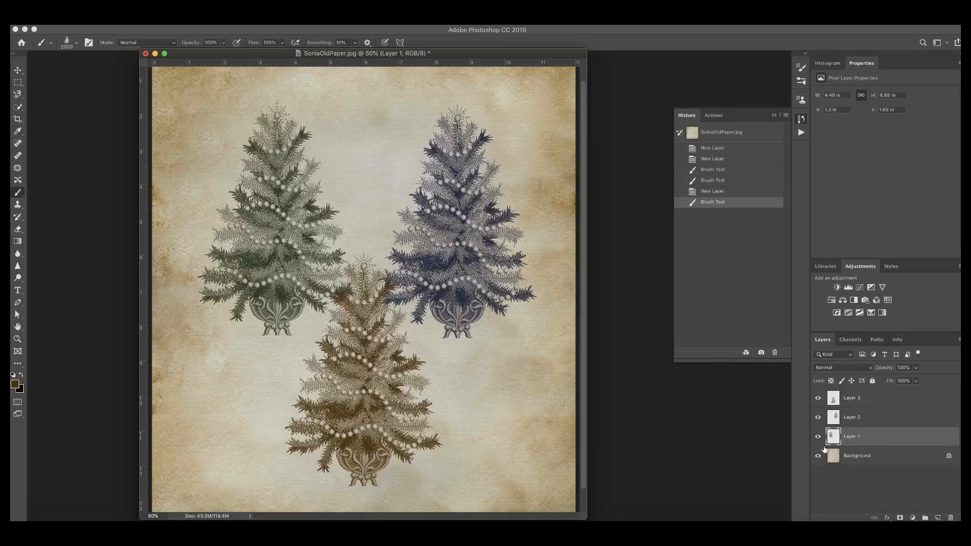
left_click(818, 438)
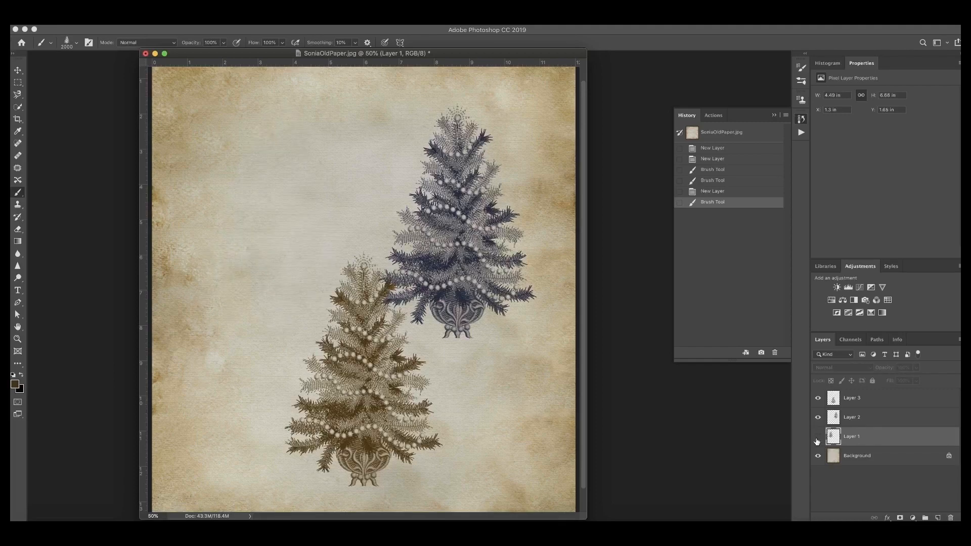
left_click(815, 443)
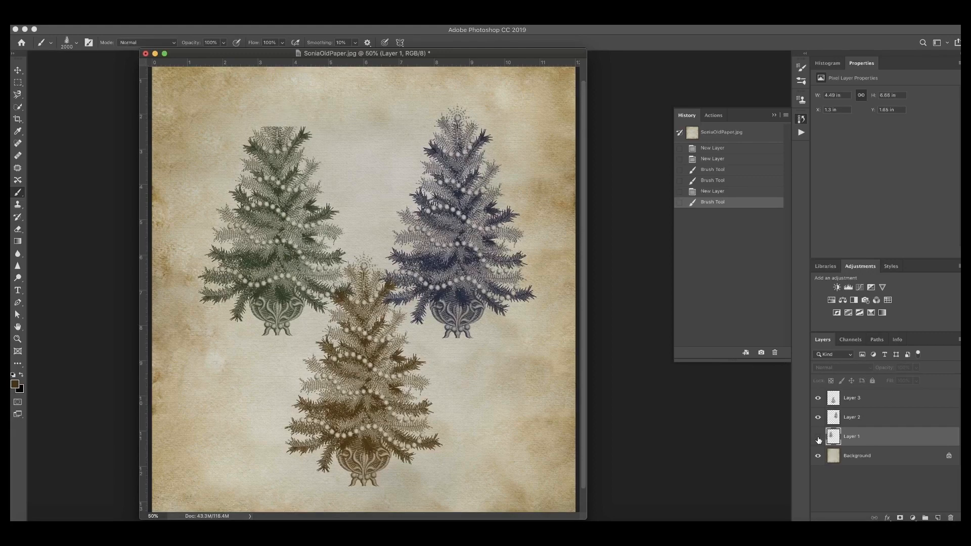
left_click(818, 439)
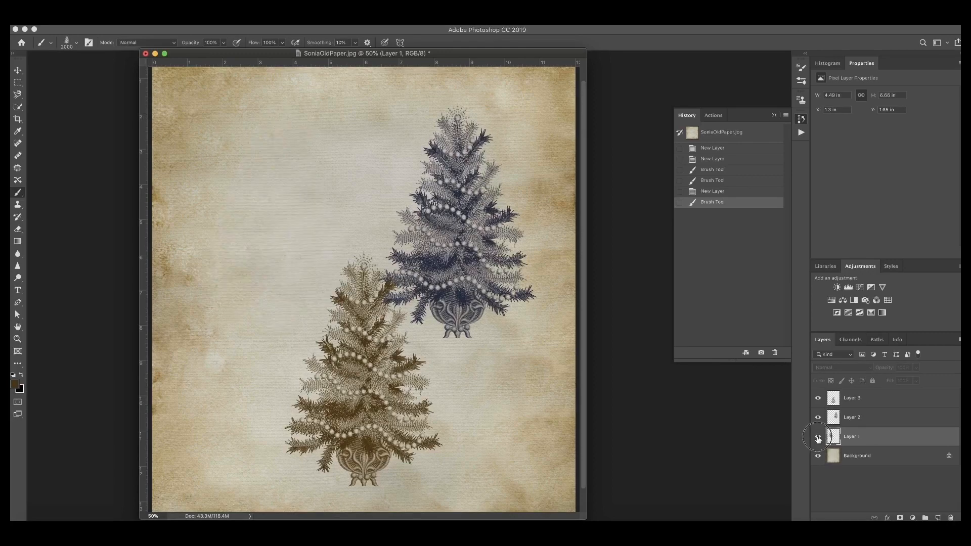
left_click(818, 437)
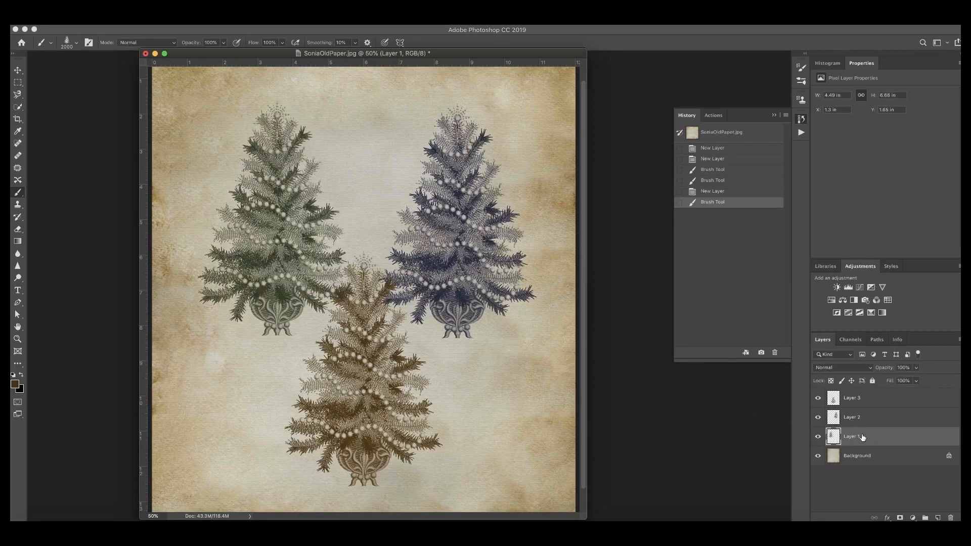